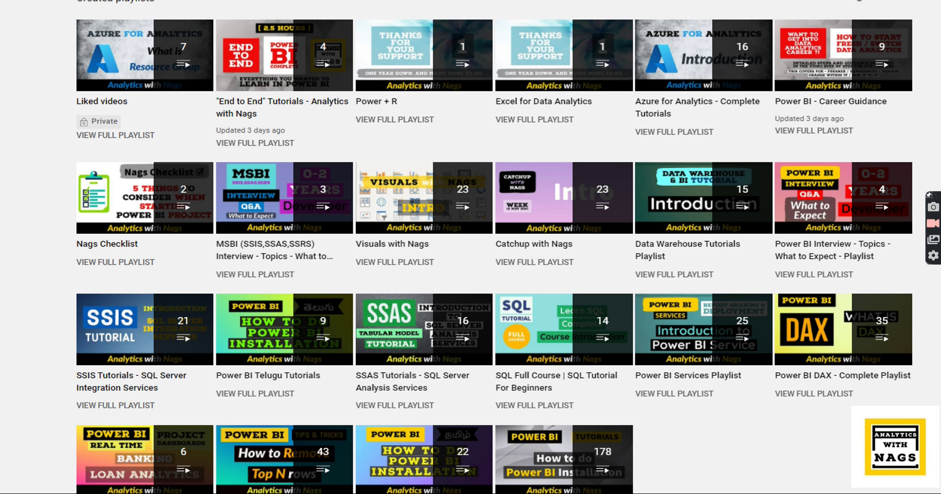
# Paste the playlist screenshot onto slide 3, then bring the Power BI report back up
pyautogui.hotkey('alt', 'Tab')
pyautogui.hotkey('ctrl', 'v')
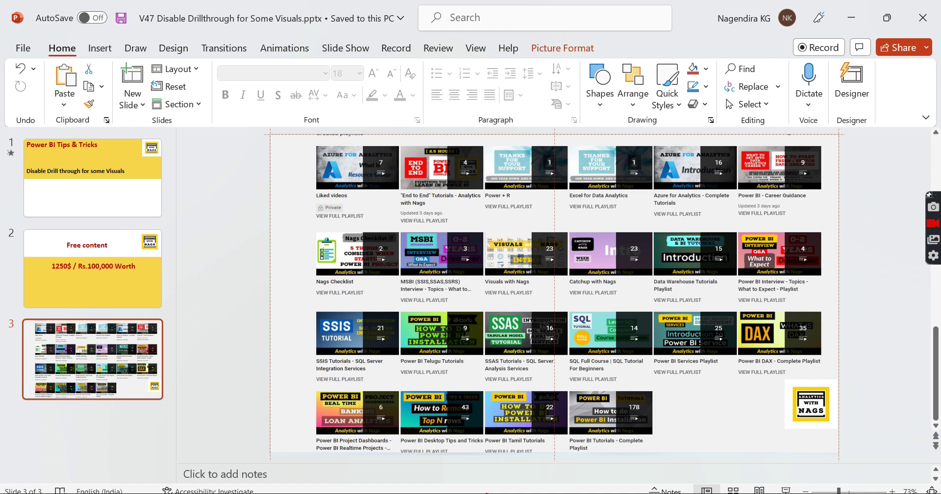
pyautogui.hotkey('alt', 'Tab')
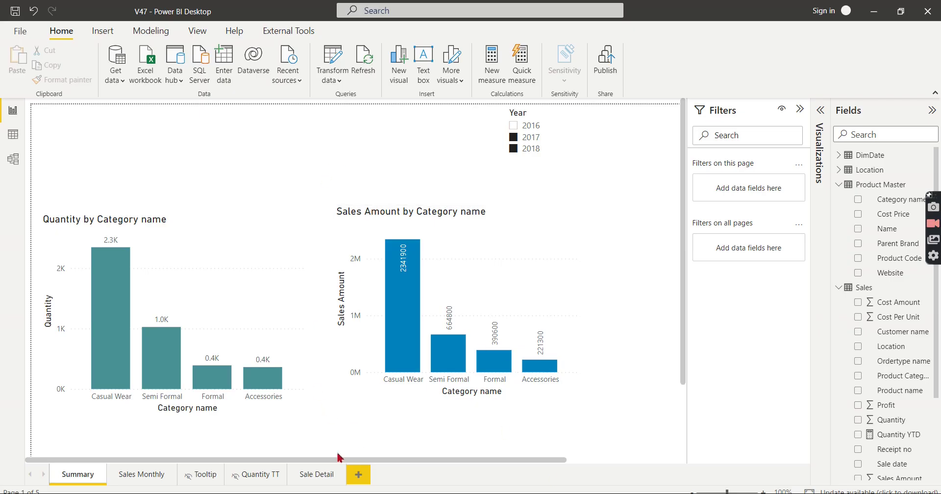
# On the Sale Detail page, nudge the back arrow down and right and select the table
pyautogui.click(315, 473)
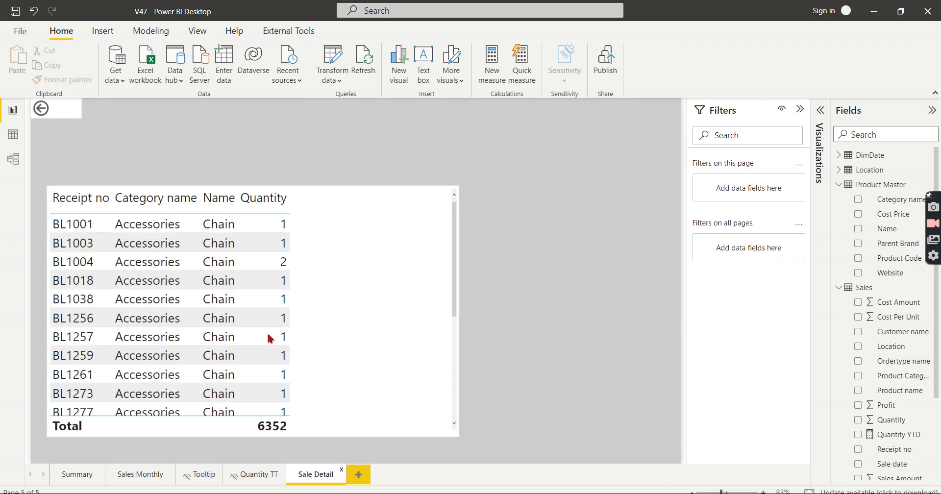
pyautogui.moveTo(70, 120); pyautogui.dragTo(93, 137)
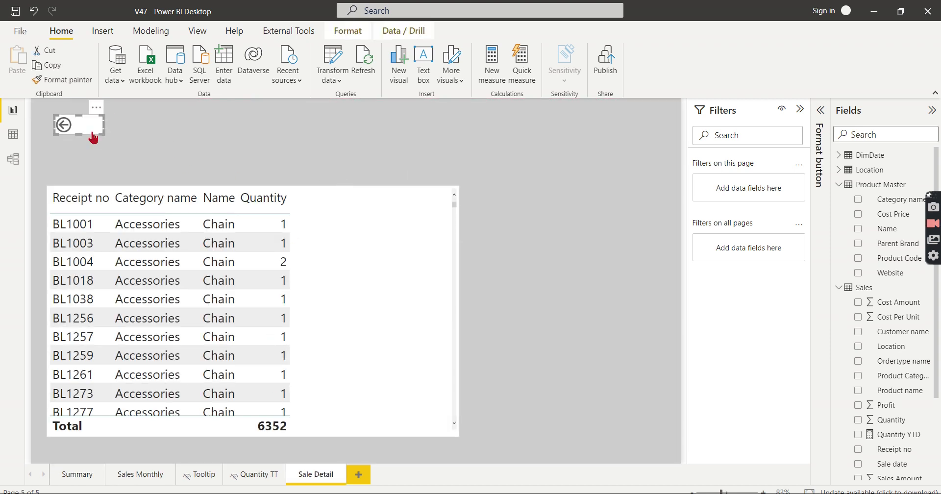
pyautogui.click(372, 317)
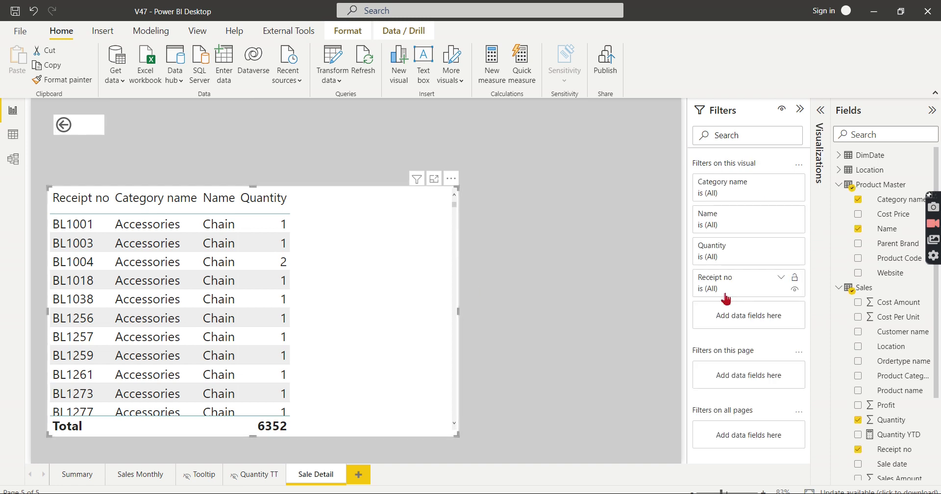
# Review the table's Category name drill-through filter, then return to the Summary page
pyautogui.click(799, 110)
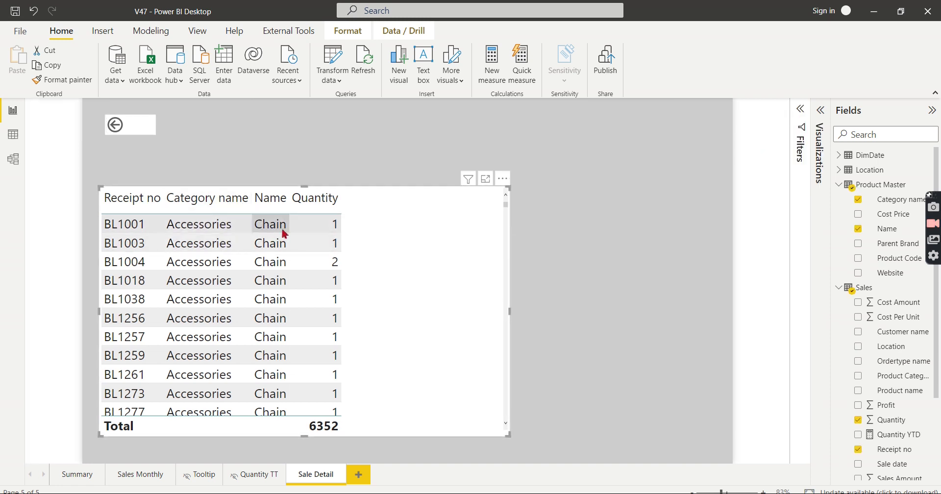
pyautogui.click(822, 122)
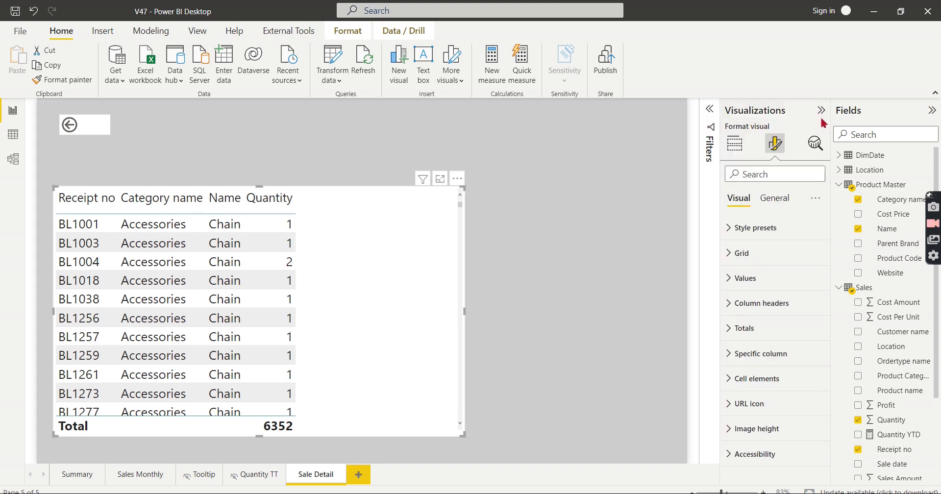
pyautogui.click(735, 144)
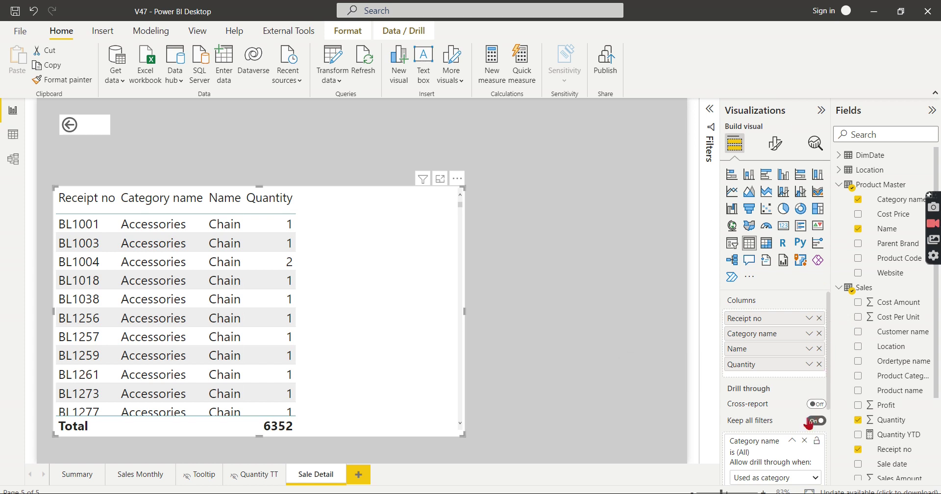
pyautogui.click(792, 441)
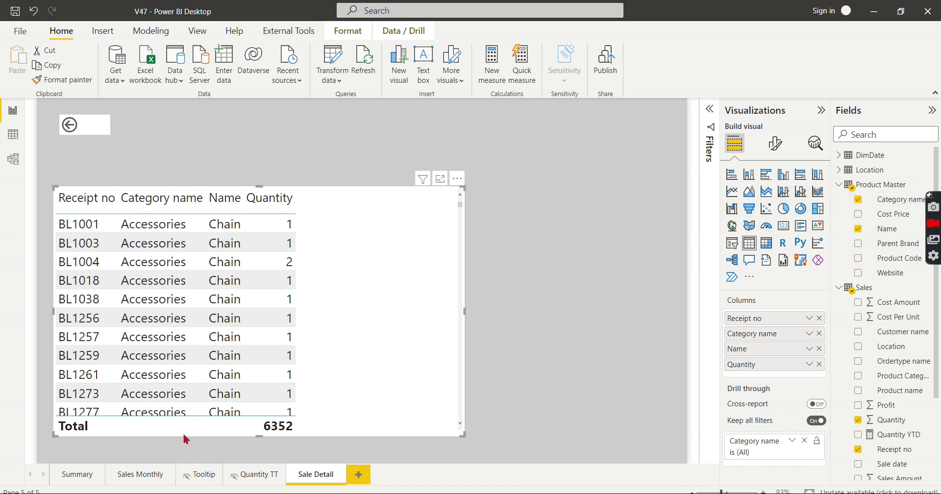
pyautogui.click(65, 479)
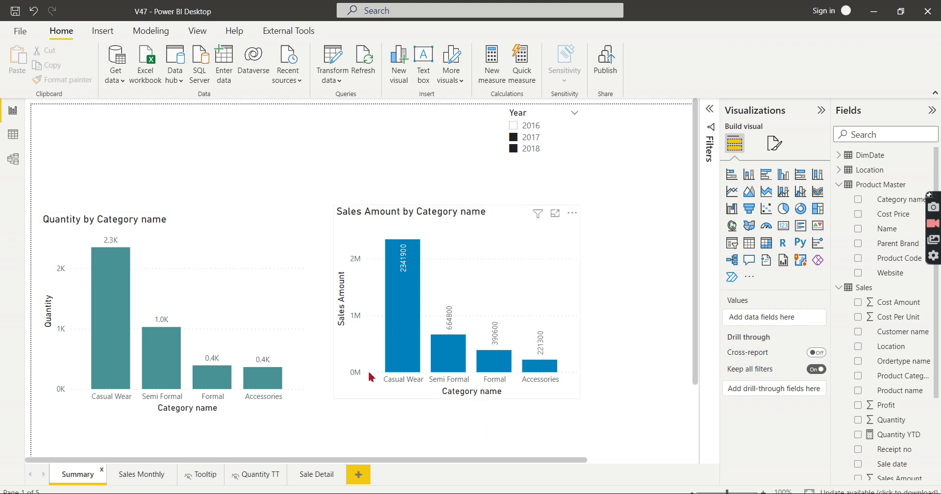
# Move the Sales Amount chart slightly right and down
pyautogui.moveTo(120, 298)
pyautogui.moveTo(406, 264)
pyautogui.moveTo(487, 227); pyautogui.dragTo(510, 244)
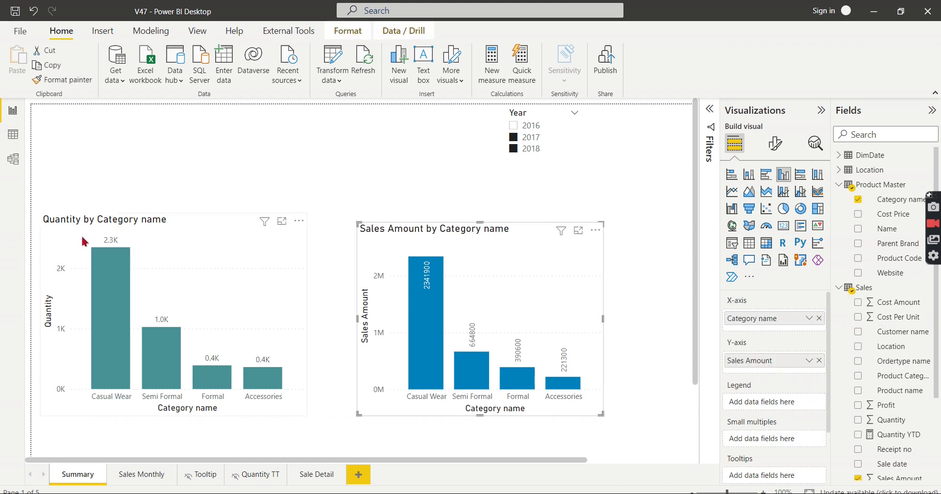
# Visit Sale Detail and back, then check a Sales Amount bar's drill-through hint
pyautogui.click(317, 475)
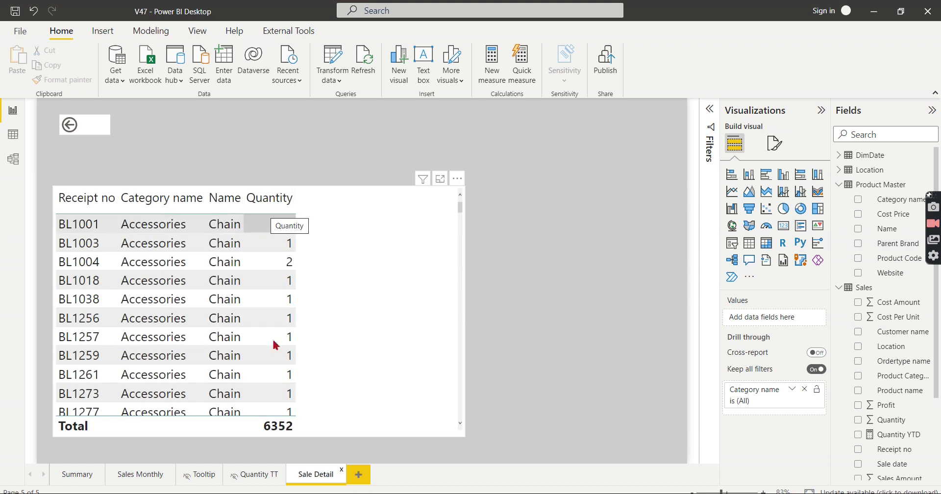
pyautogui.click(80, 475)
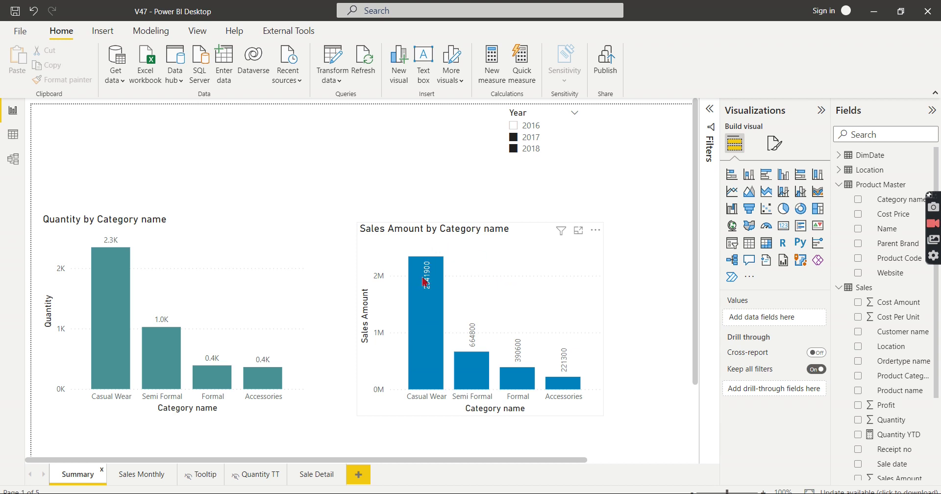
pyautogui.moveTo(424, 283)
pyautogui.click(323, 478)
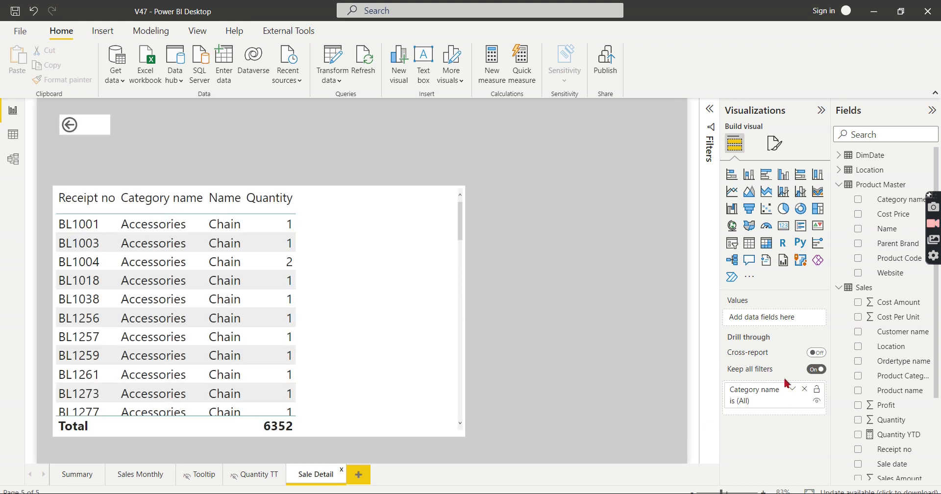
pyautogui.click(77, 478)
pyautogui.moveTo(424, 330)
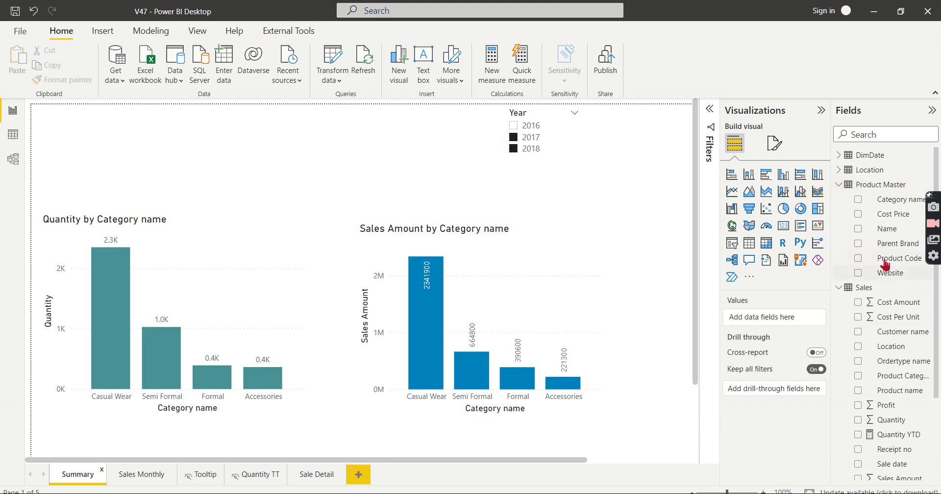
# Create the Product Master column Category Name - QTY = 'Product Master'[Category name]
pyautogui.rightClick(875, 188)
pyautogui.press('Escape')
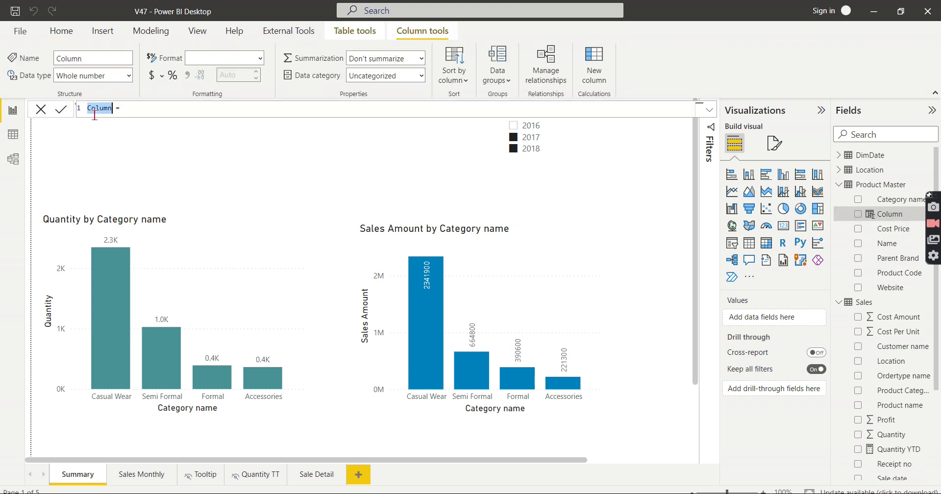
pyautogui.write('Cat')
pyautogui.write('Cate')
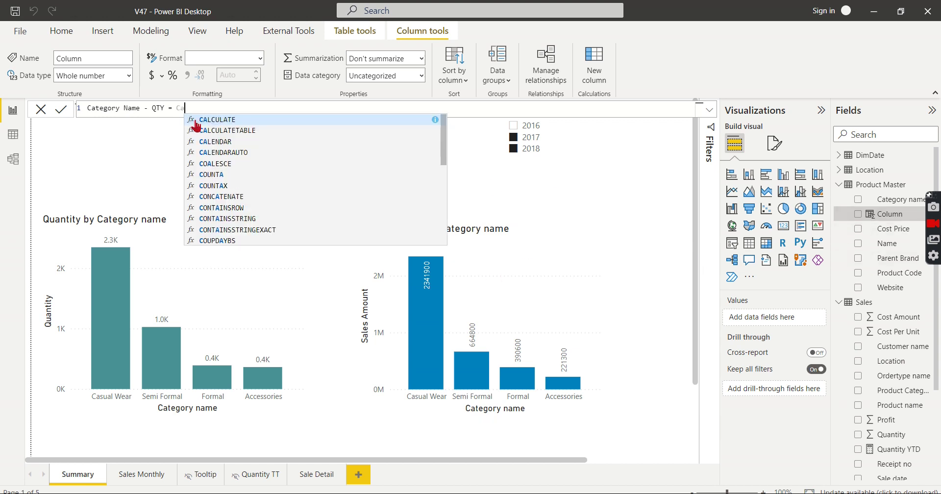
pyautogui.click(280, 164)
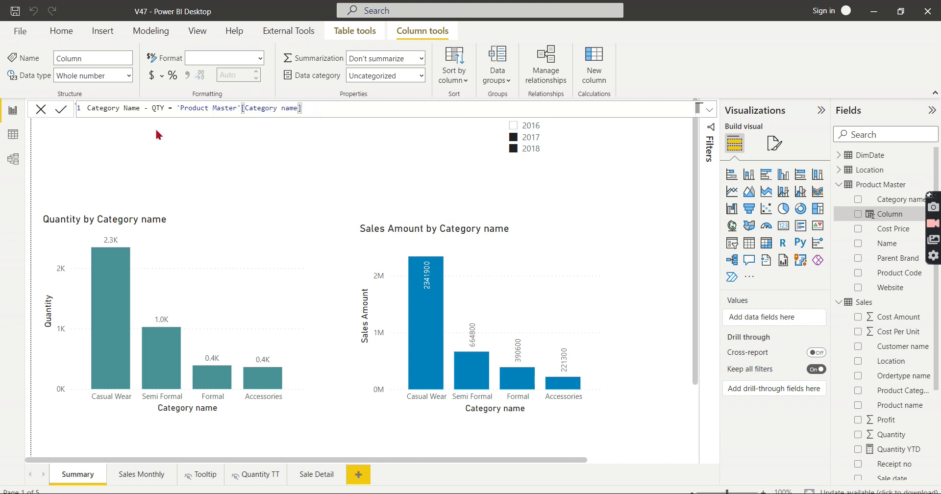
pyautogui.press('Return')
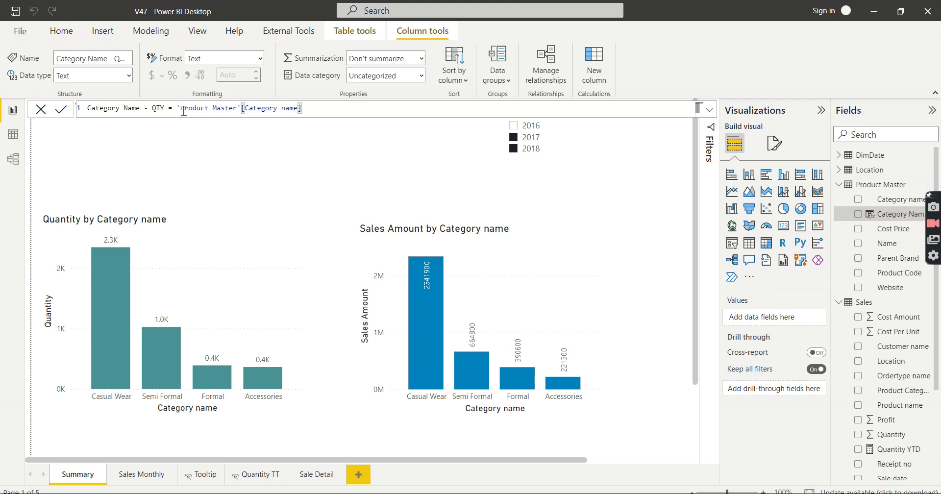
pyautogui.click(13, 134)
pyautogui.click(870, 185)
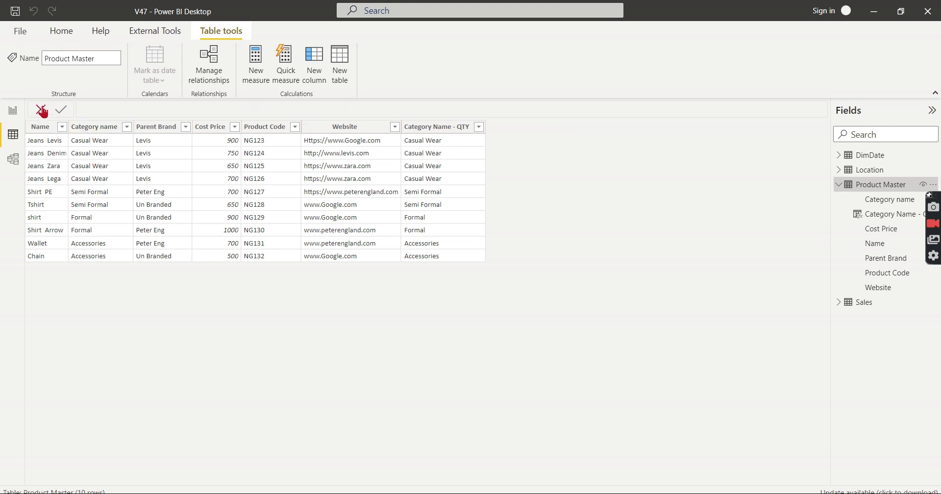
pyautogui.click(13, 110)
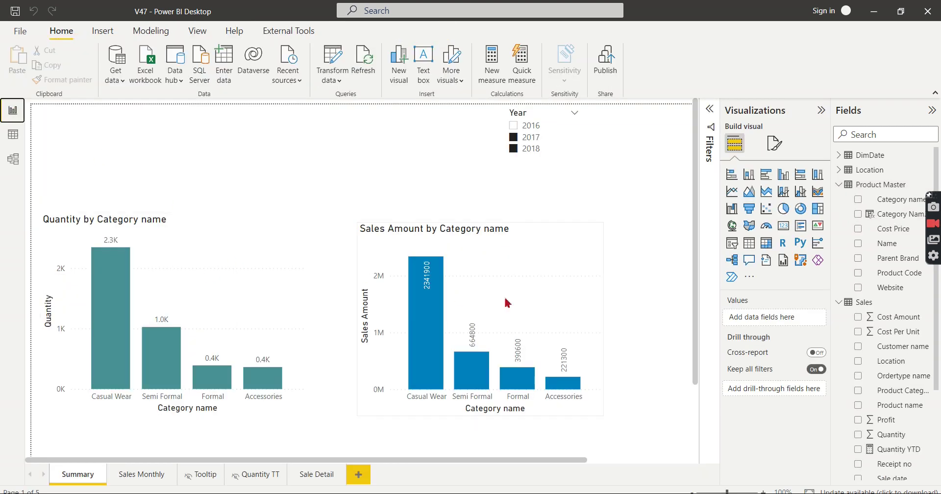
# Replace Sale Detail's Category name drill-through field with Category Name - QTY
pyautogui.click(322, 474)
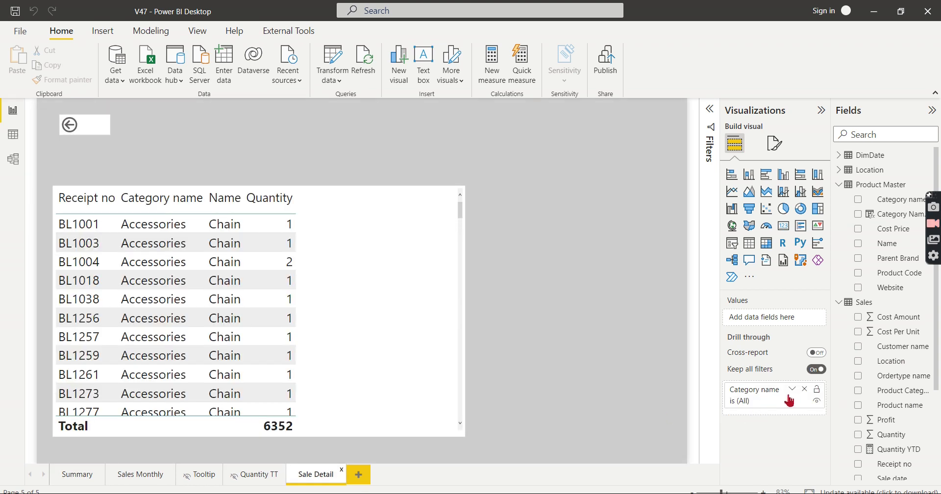
pyautogui.click(804, 389)
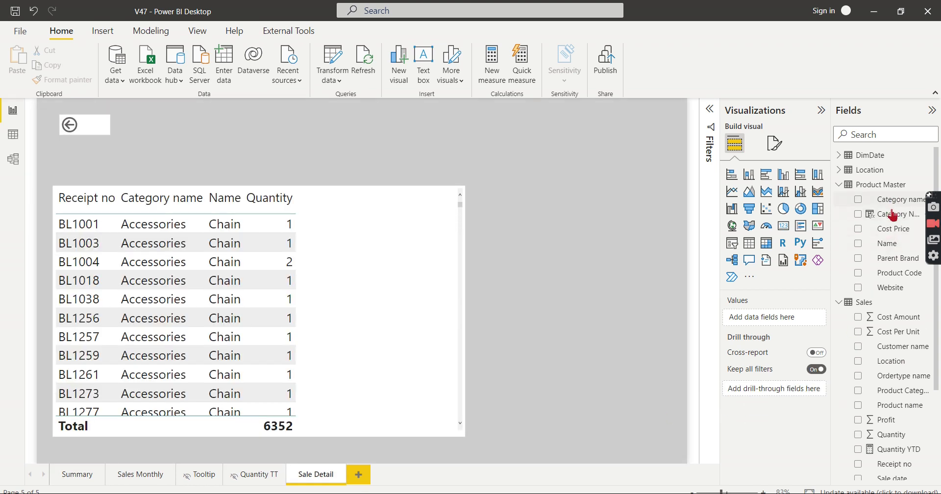
pyautogui.moveTo(892, 217); pyautogui.dragTo(784, 392)
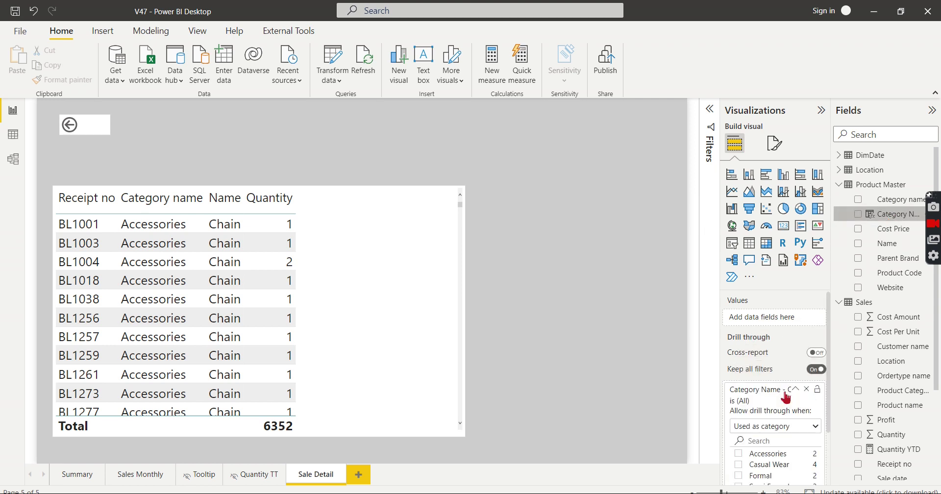
# Swap the Quantity chart's X-axis from Category name to Category Name - QTY and verify both charts' fields
pyautogui.click(77, 478)
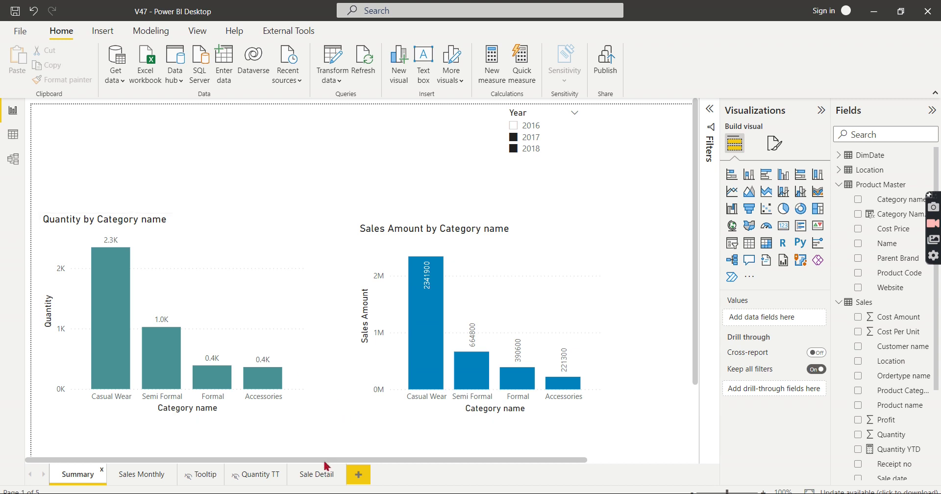
pyautogui.click(208, 263)
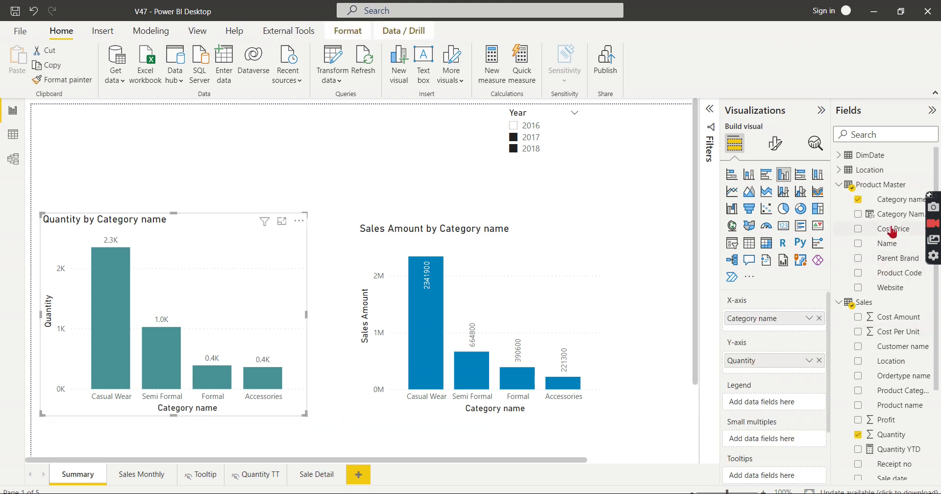
pyautogui.moveTo(894, 218); pyautogui.dragTo(769, 316)
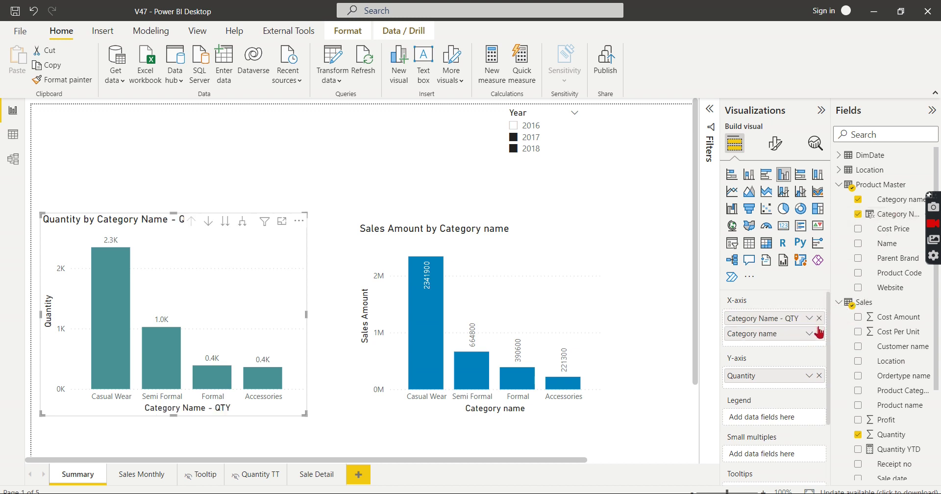
pyautogui.click(817, 337)
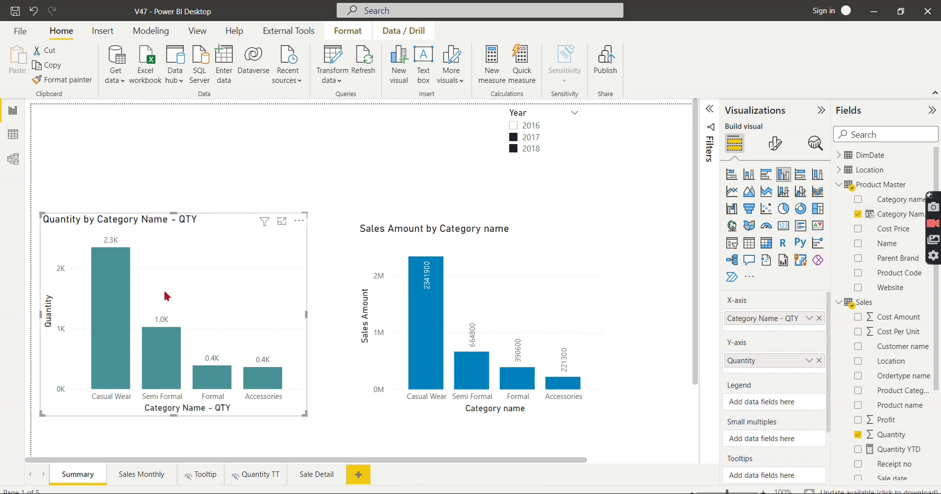
pyautogui.moveTo(107, 281)
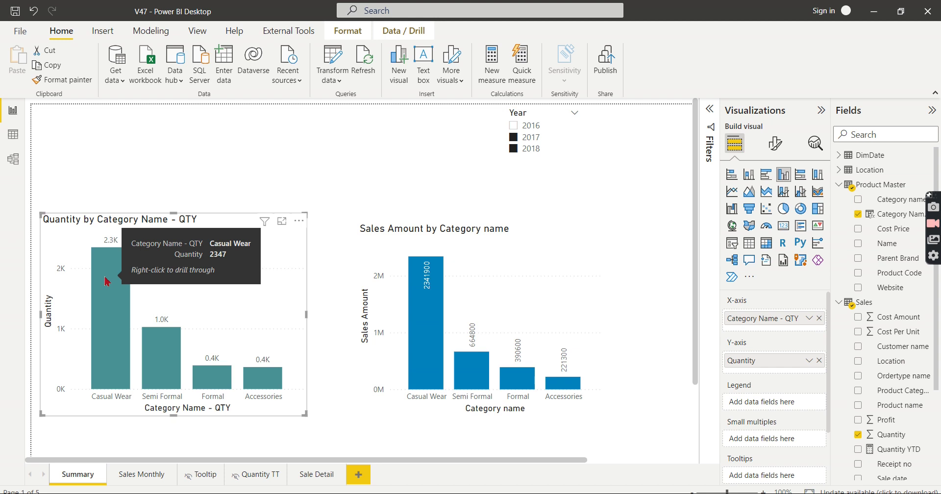
pyautogui.moveTo(429, 298)
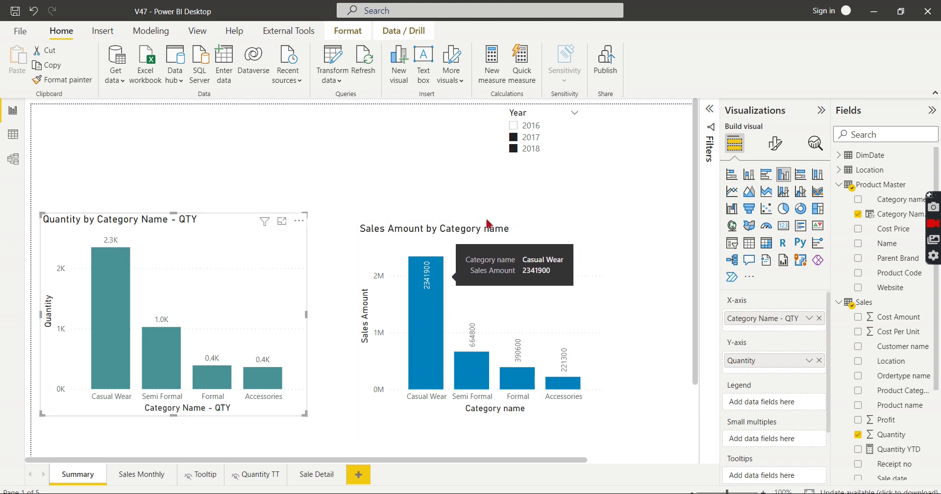
pyautogui.click(474, 229)
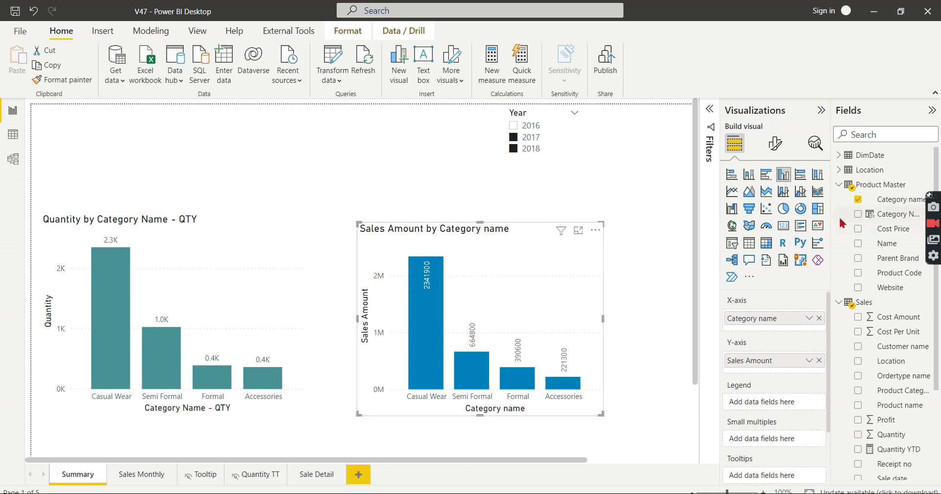
pyautogui.click(165, 243)
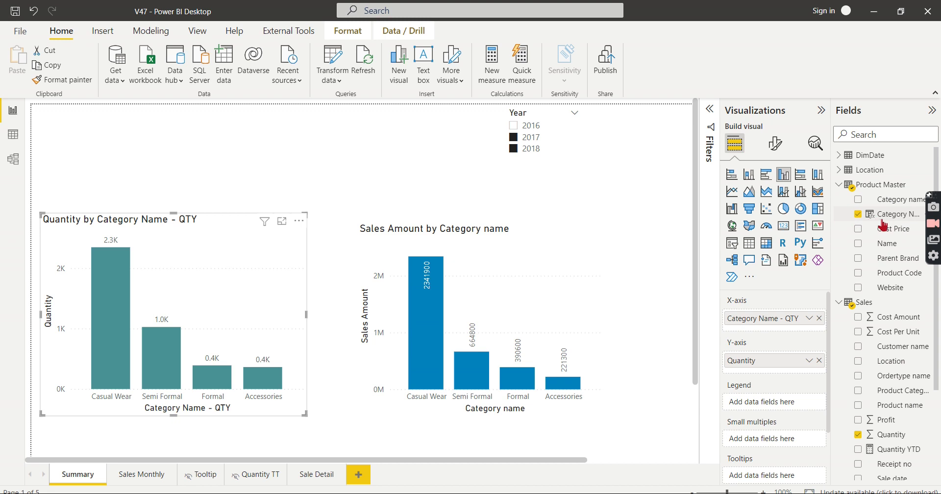
# Drill through the Quantity chart's Semi Formal bar to Sale Detail (total 1027), then return to Summary
pyautogui.click(322, 475)
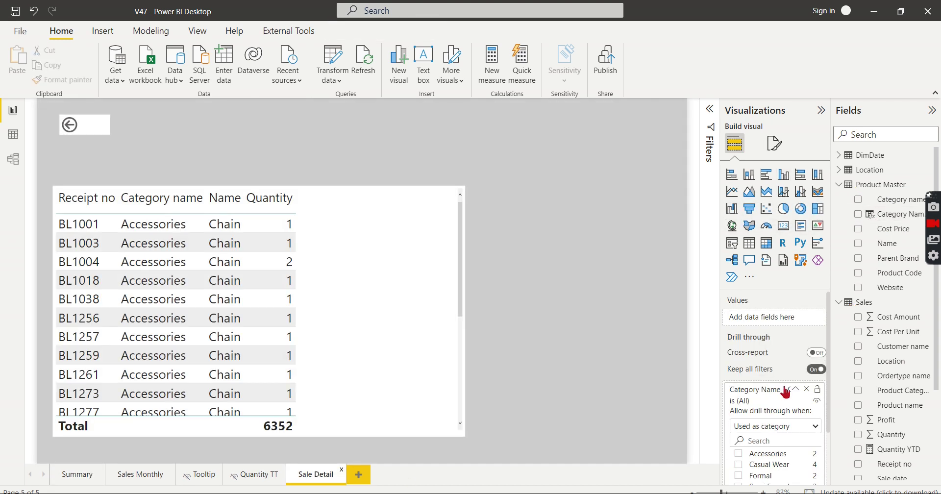
pyautogui.click(75, 476)
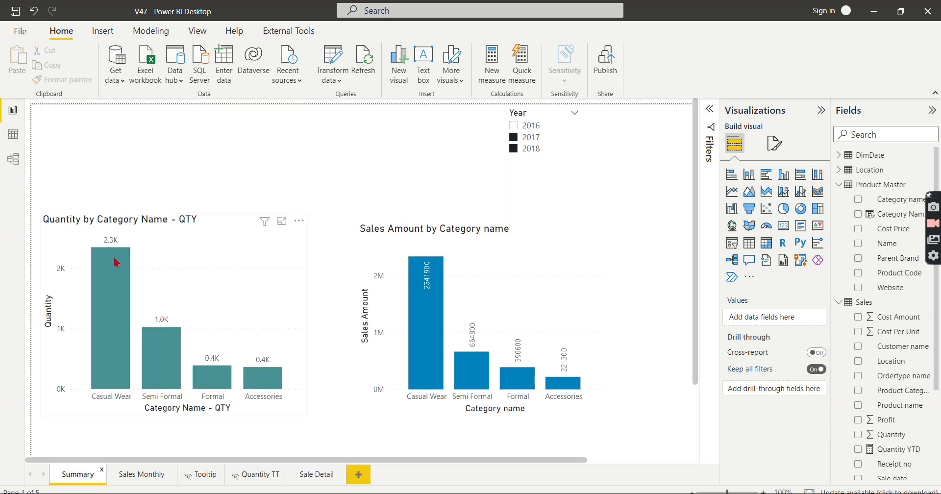
pyautogui.rightClick(166, 334)
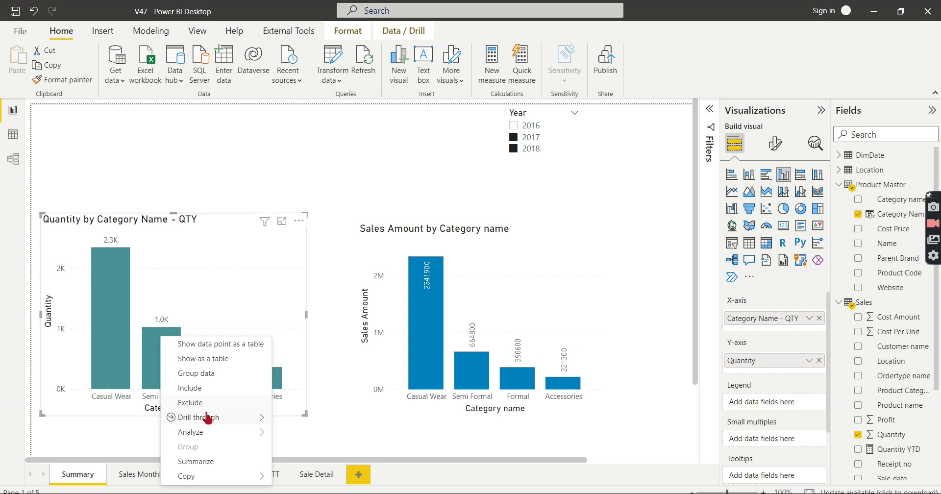
pyautogui.moveTo(208, 417)
pyautogui.click(315, 421)
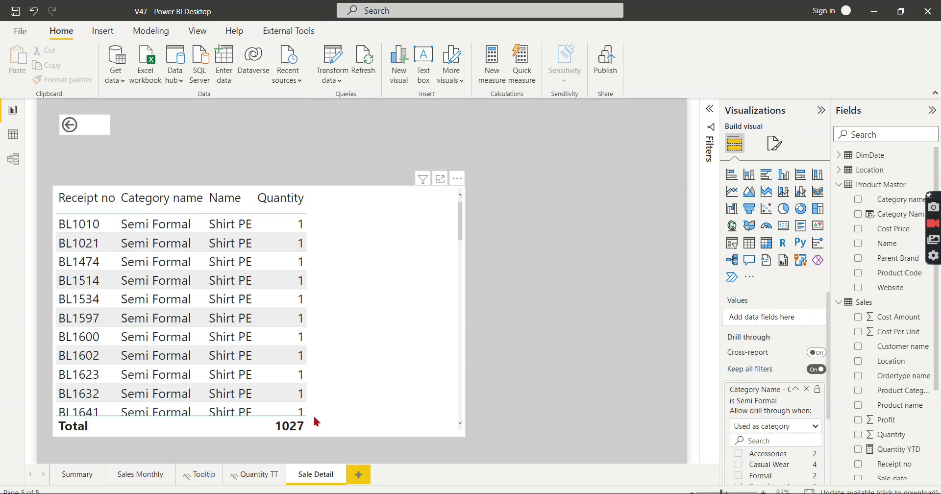
pyautogui.keyDown('ctrl'); pyautogui.click(90, 124); pyautogui.keyUp('ctrl')
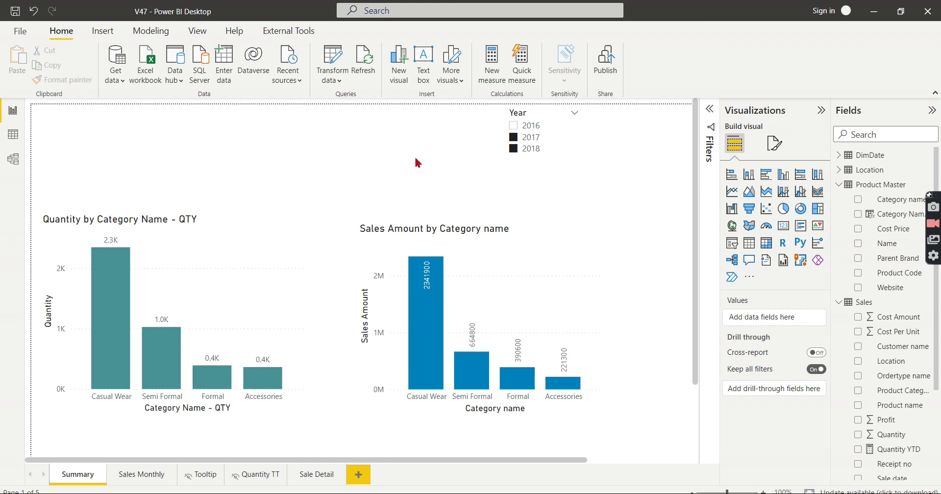